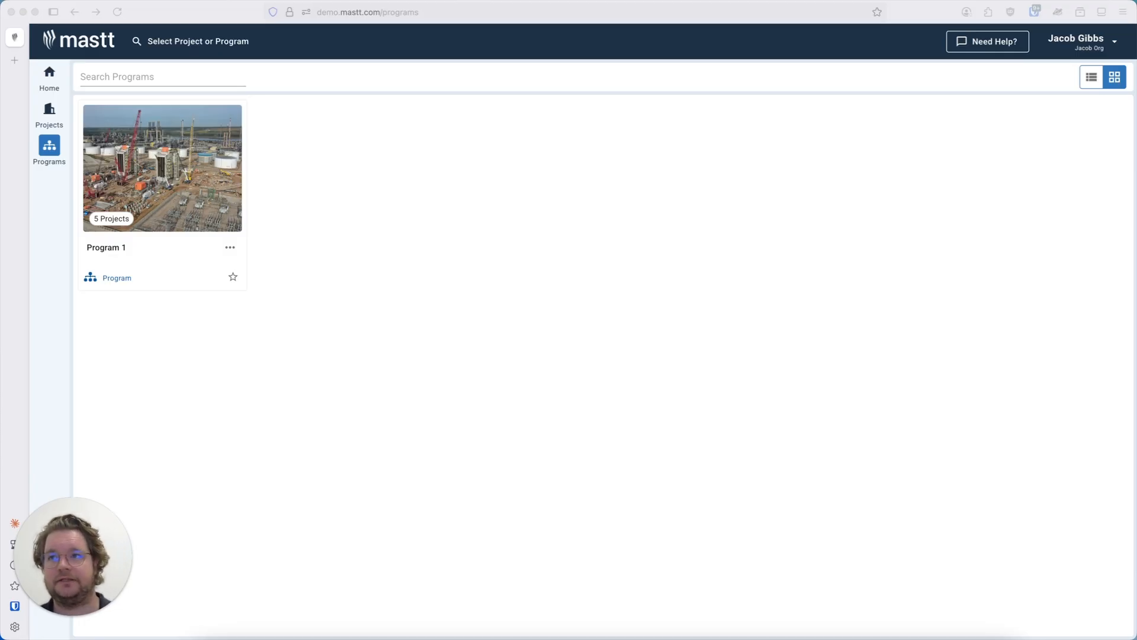
# - Open Program 1 and look over the tiles, charts and tables on its dashboard
pyautogui.click(575, 526)
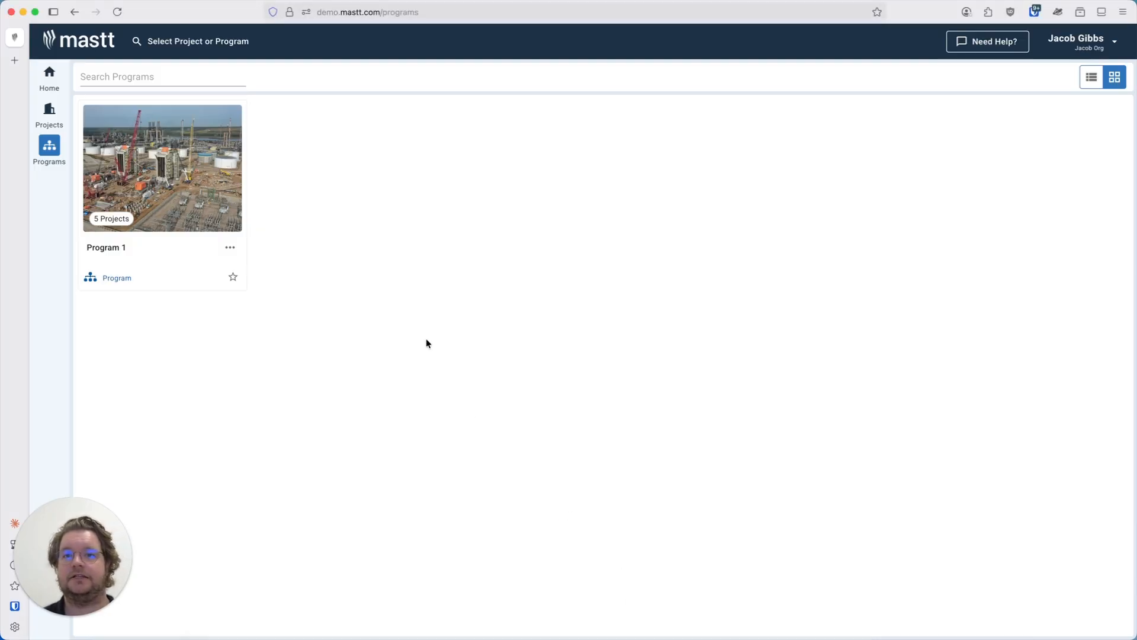
pyautogui.click(190, 186)
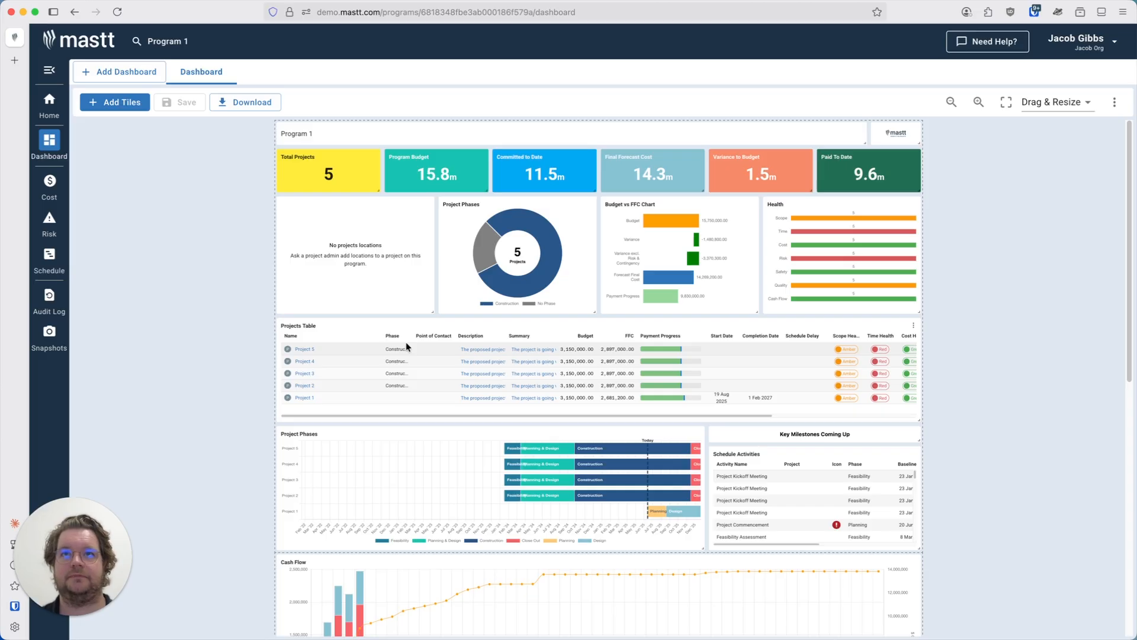
pyautogui.moveTo(556, 214)
pyautogui.mouseDown()
pyautogui.moveTo(404, 219)
pyautogui.moveTo(537, 227)
pyautogui.moveTo(558, 205)
pyautogui.mouseUp()
pyautogui.moveTo(593, 309)
pyautogui.mouseDown()
pyautogui.moveTo(749, 414)
pyautogui.moveTo(599, 312)
pyautogui.mouseUp()
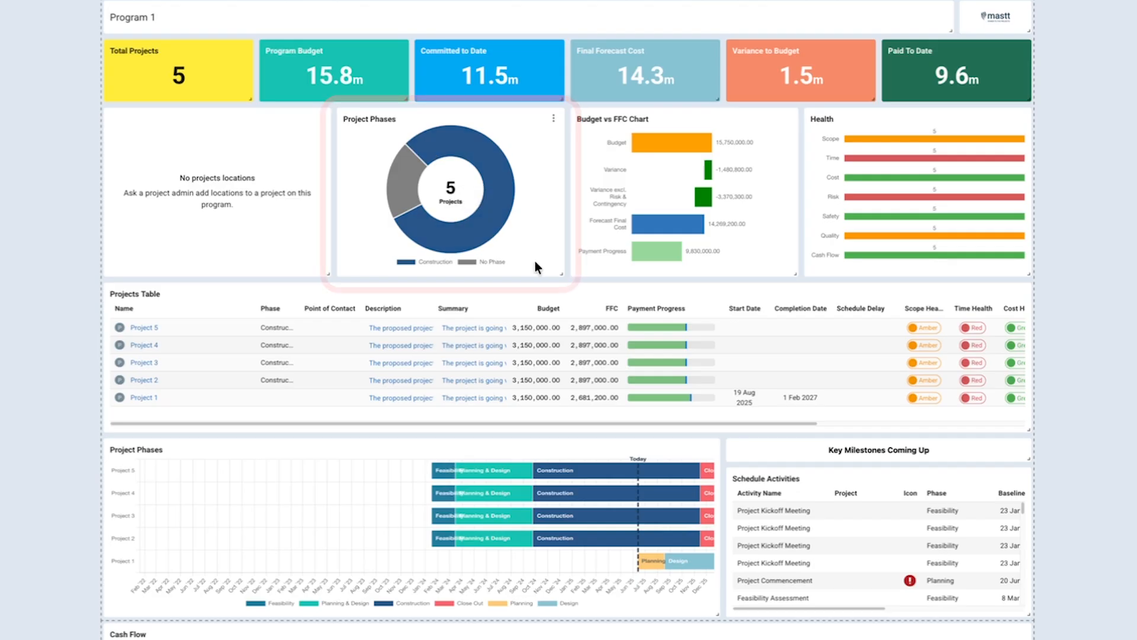
pyautogui.scroll(-4, 330, 478)
pyautogui.scroll(-2, 329, 474)
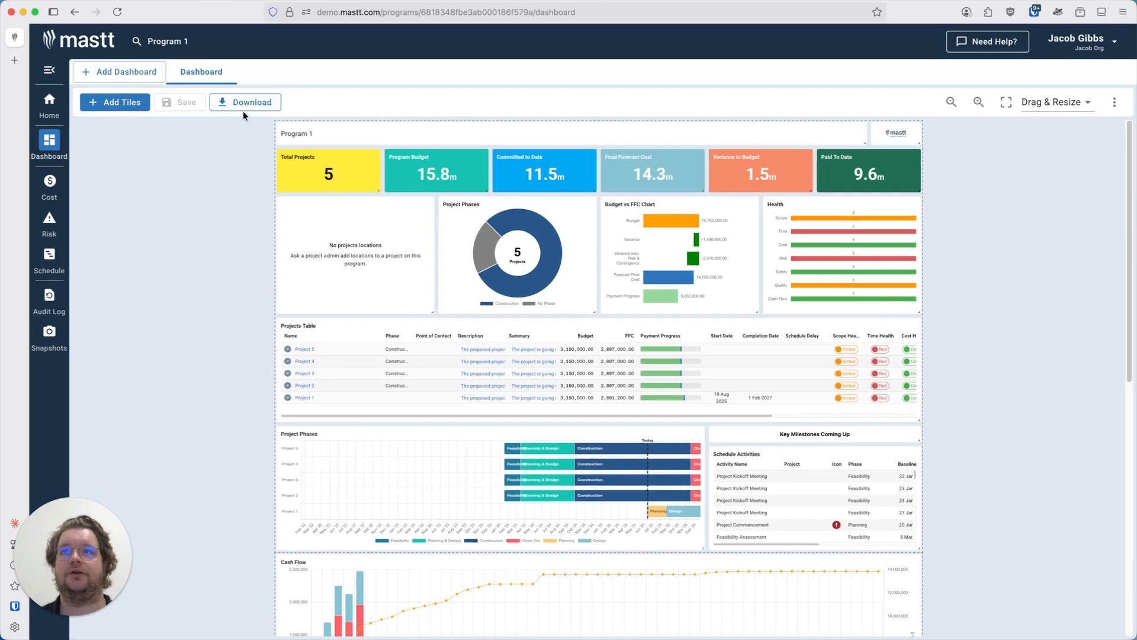
# - View the template options offered for a new dashboard, and leave without creating one
pyautogui.click(138, 71)
pyautogui.click(654, 334)
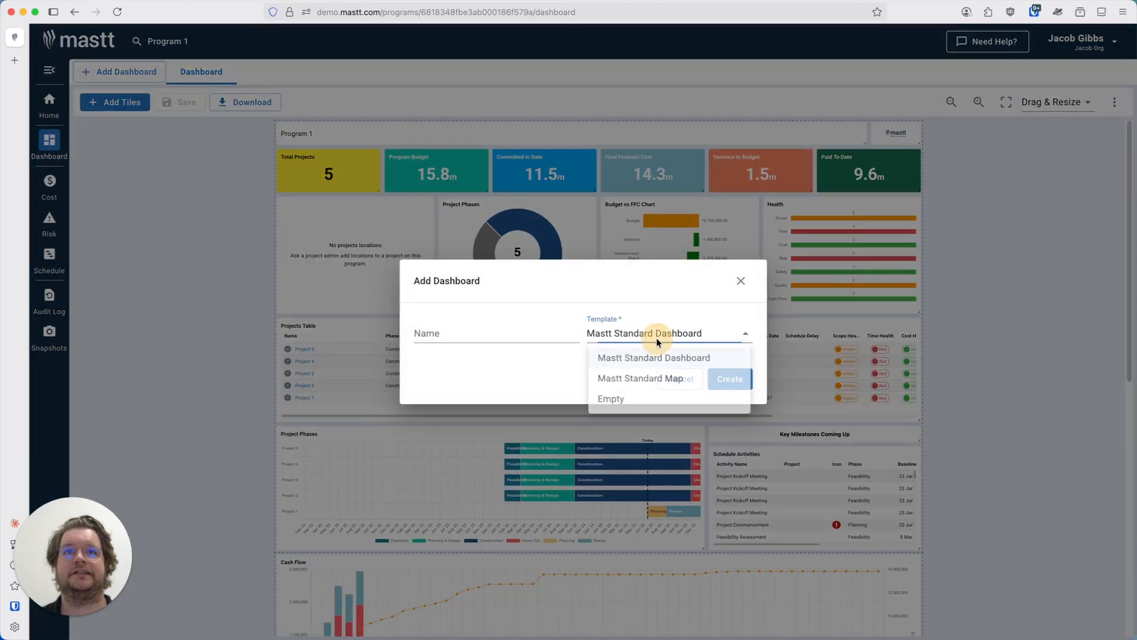
pyautogui.click(481, 371)
pyautogui.click(666, 381)
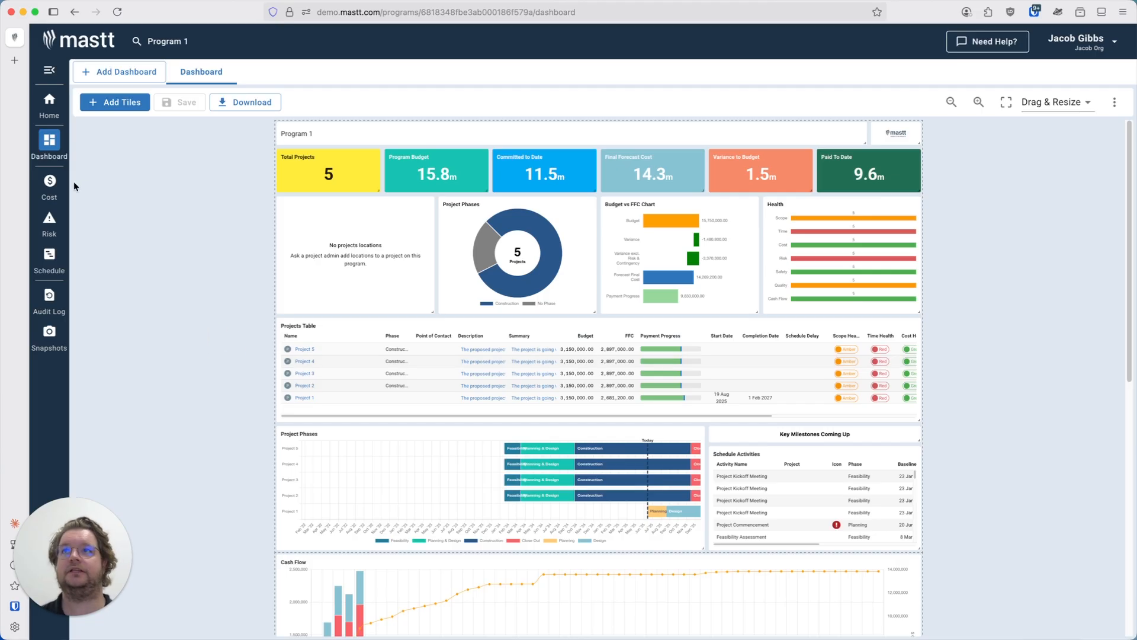
# - Try to add a contract to Project 5 from the program's overall cost table
pyautogui.click(50, 181)
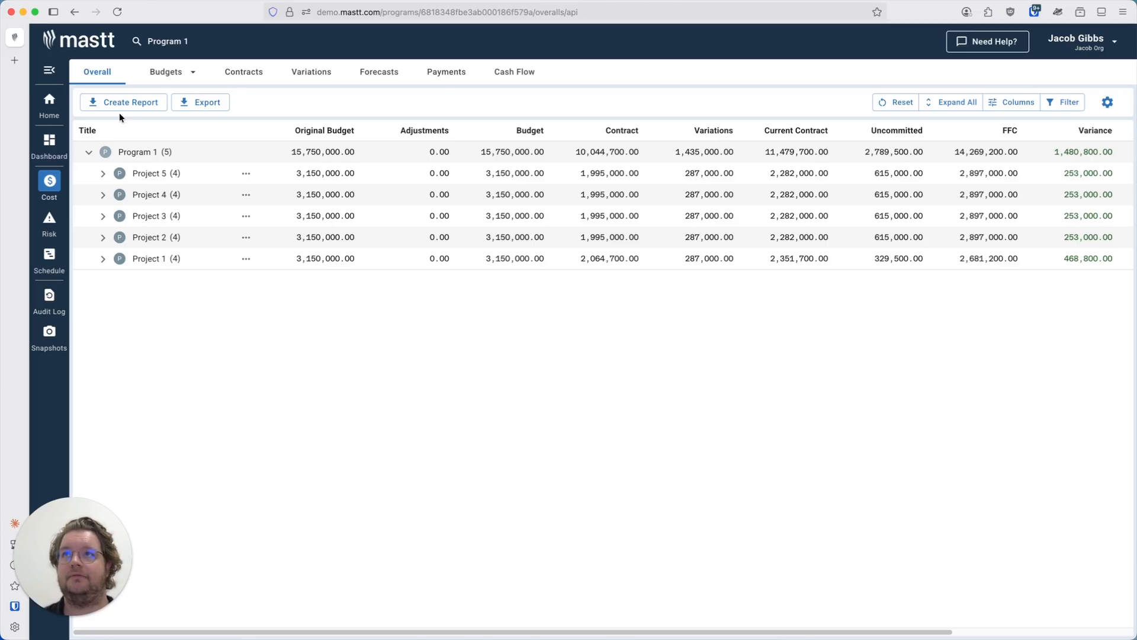
pyautogui.click(248, 174)
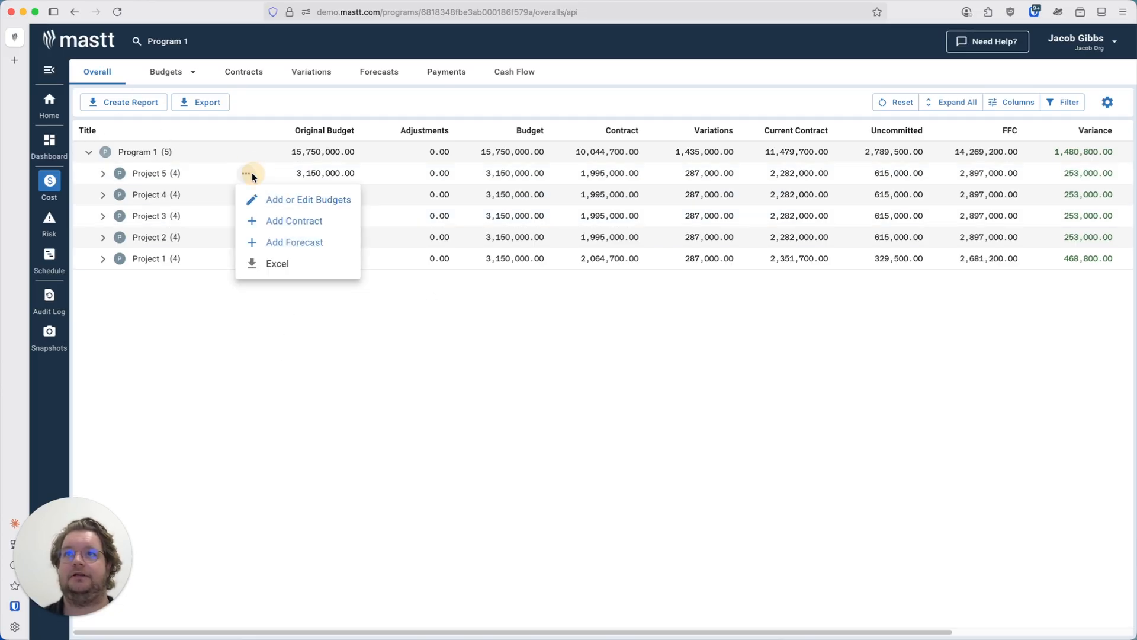
pyautogui.click(330, 223)
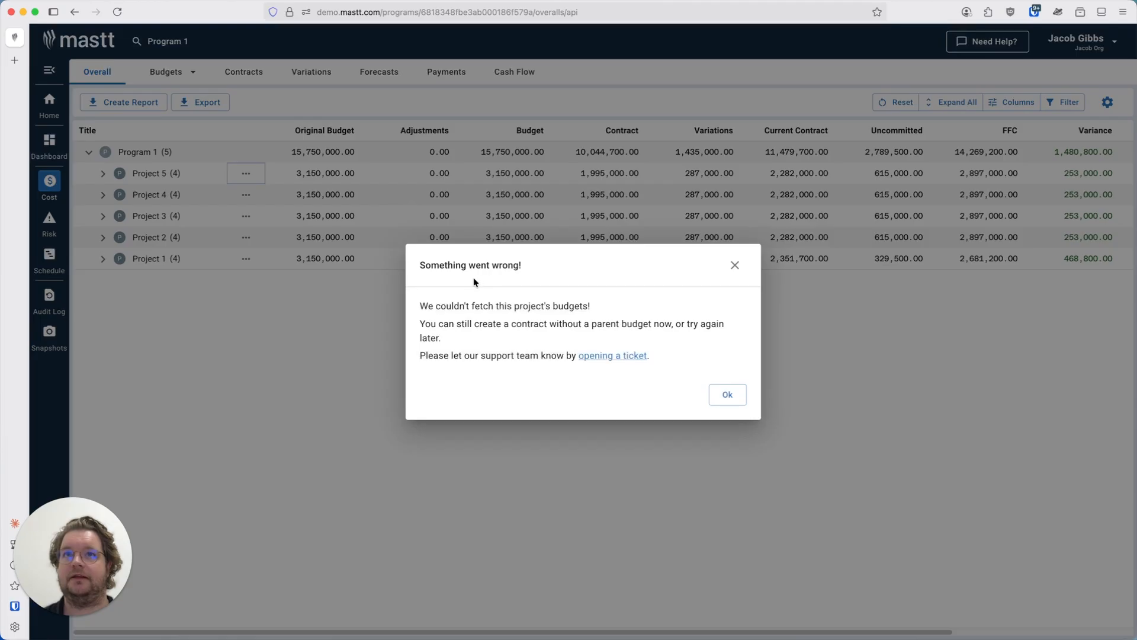
pyautogui.click(728, 395)
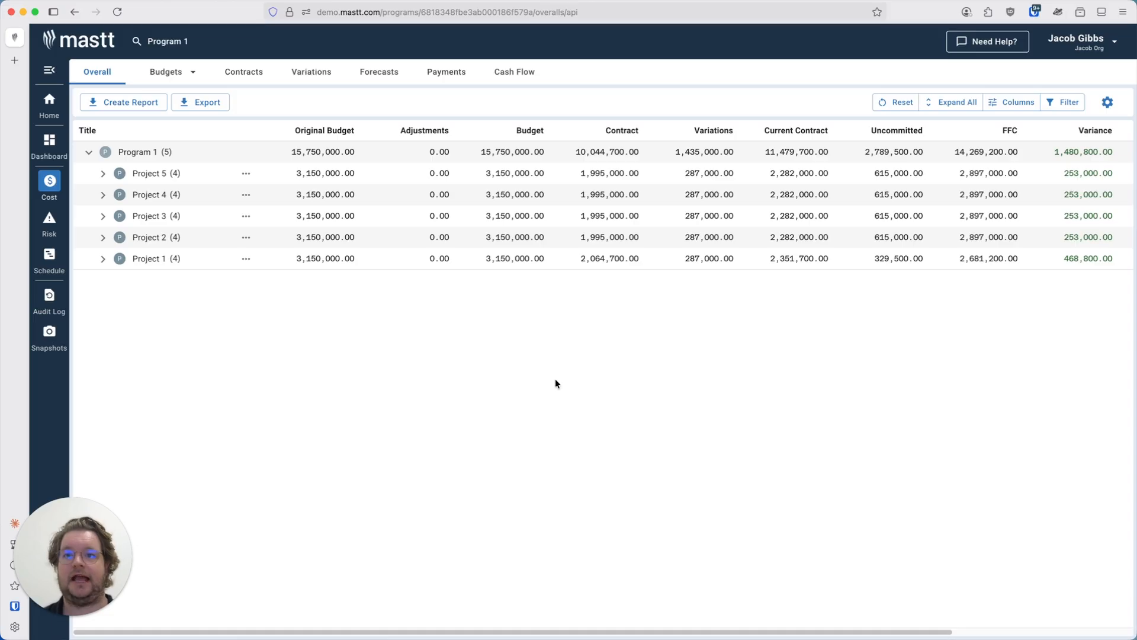
# - View the program's budgets by project, and open its cash flow chart and table
pyautogui.click(183, 74)
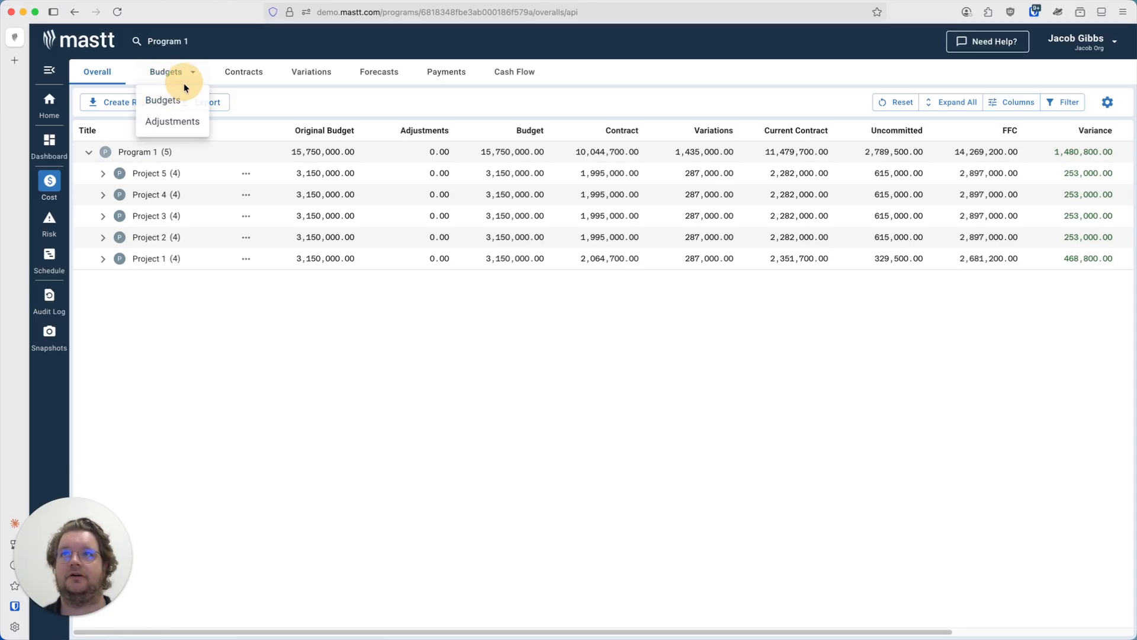
pyautogui.click(181, 99)
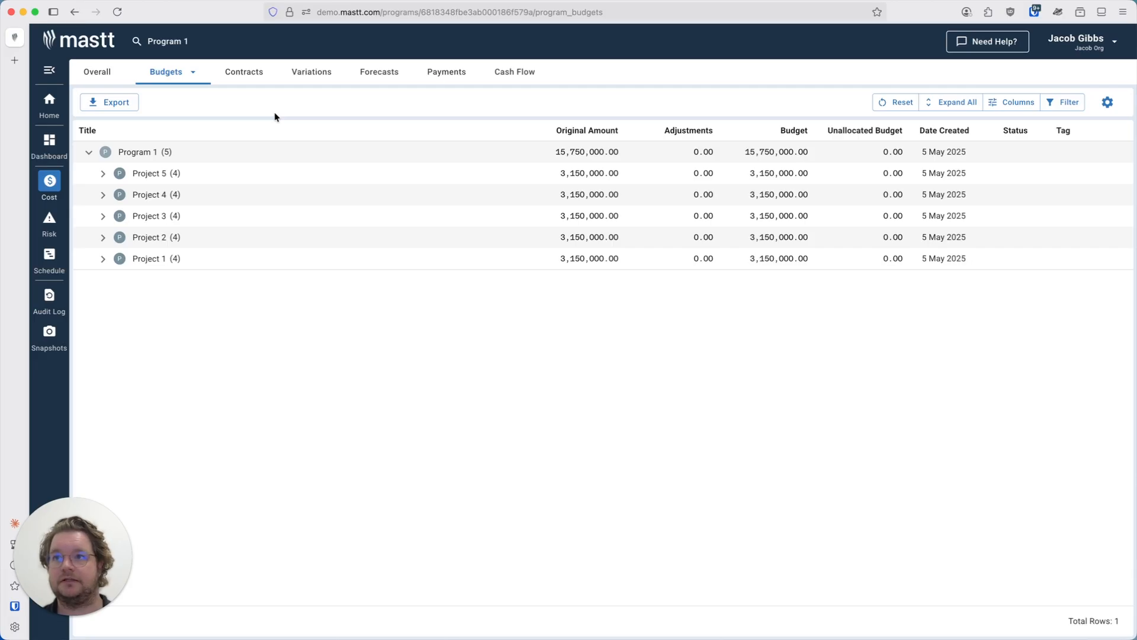
pyautogui.click(487, 78)
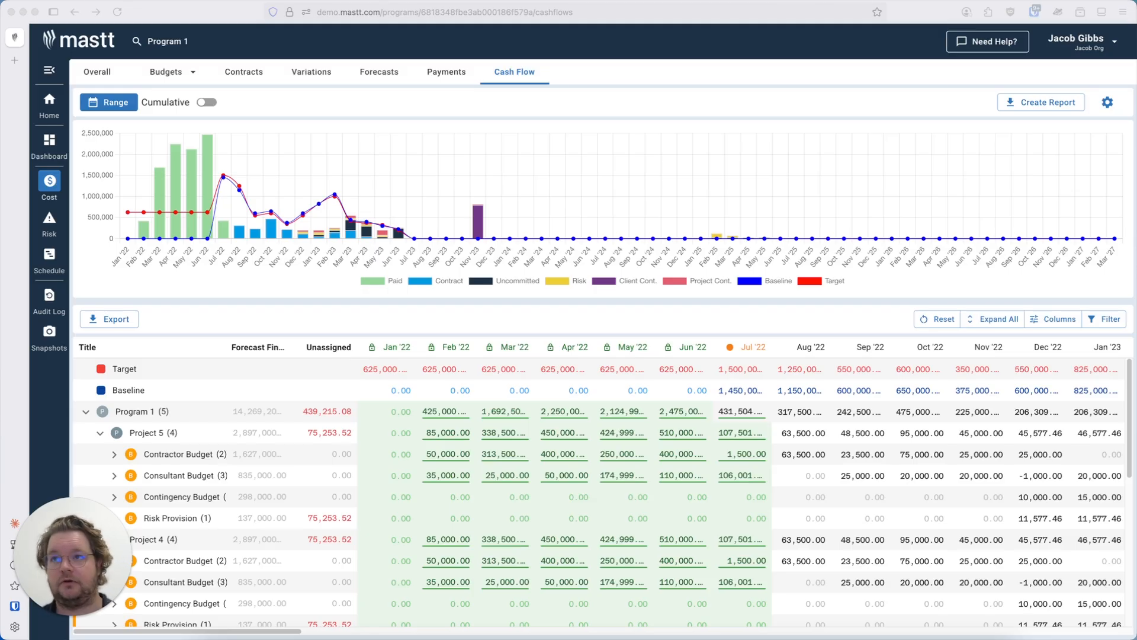
pyautogui.click(510, 319)
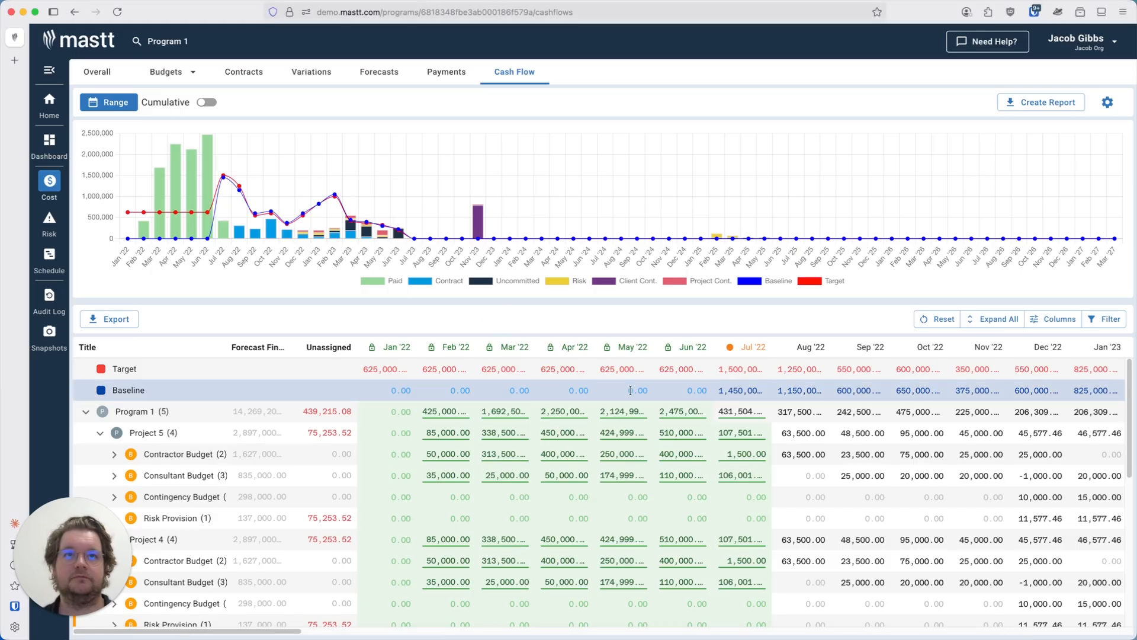
# - Close off Jul '22 in the program's cash flow, and check the month's figures across the projects
pyautogui.moveTo(750, 354)
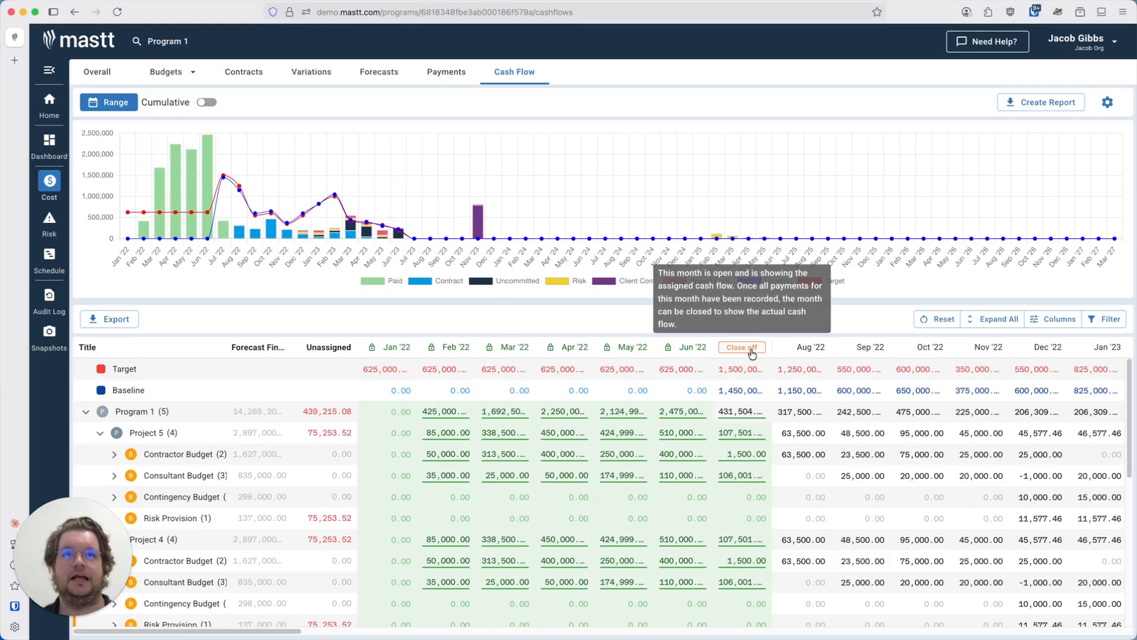
pyautogui.click(750, 350)
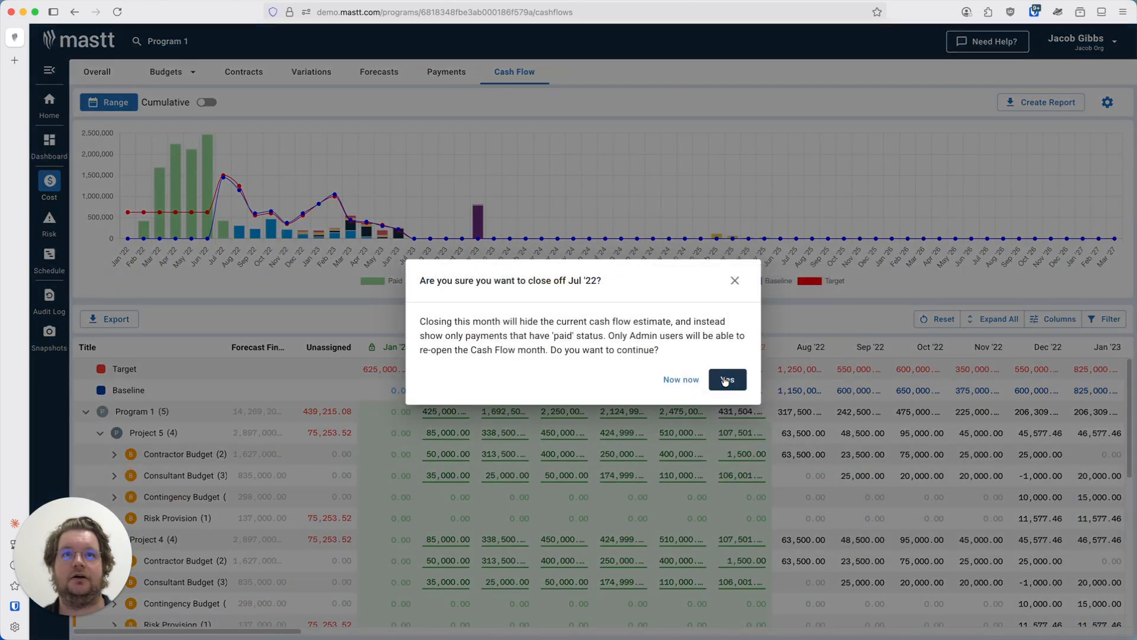
pyautogui.click(727, 380)
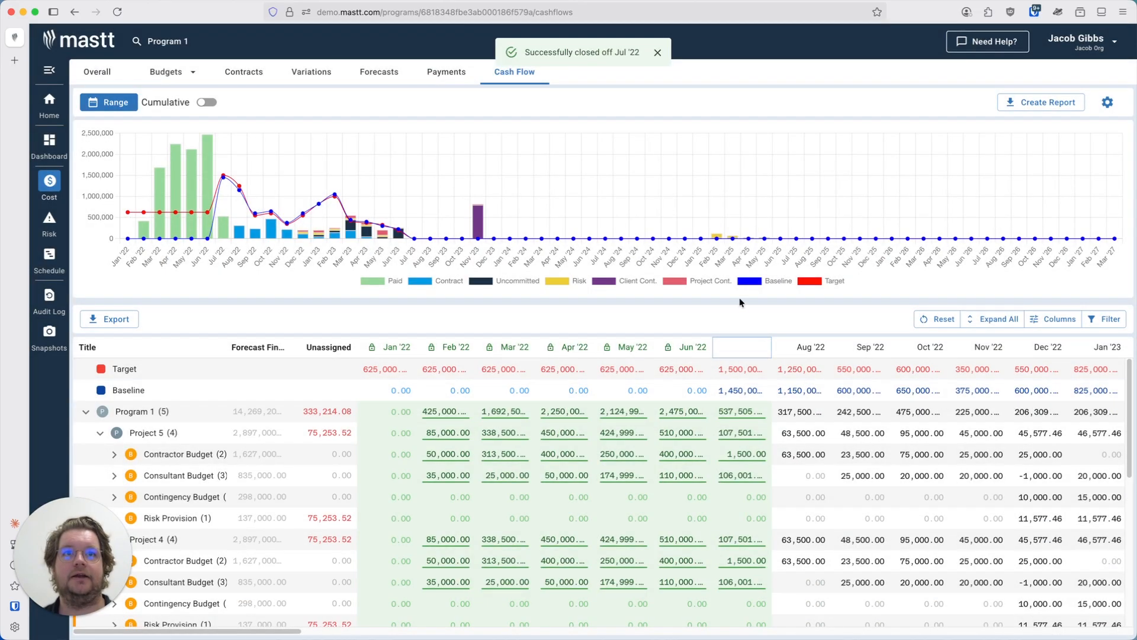
pyautogui.scroll(-4, 754, 513)
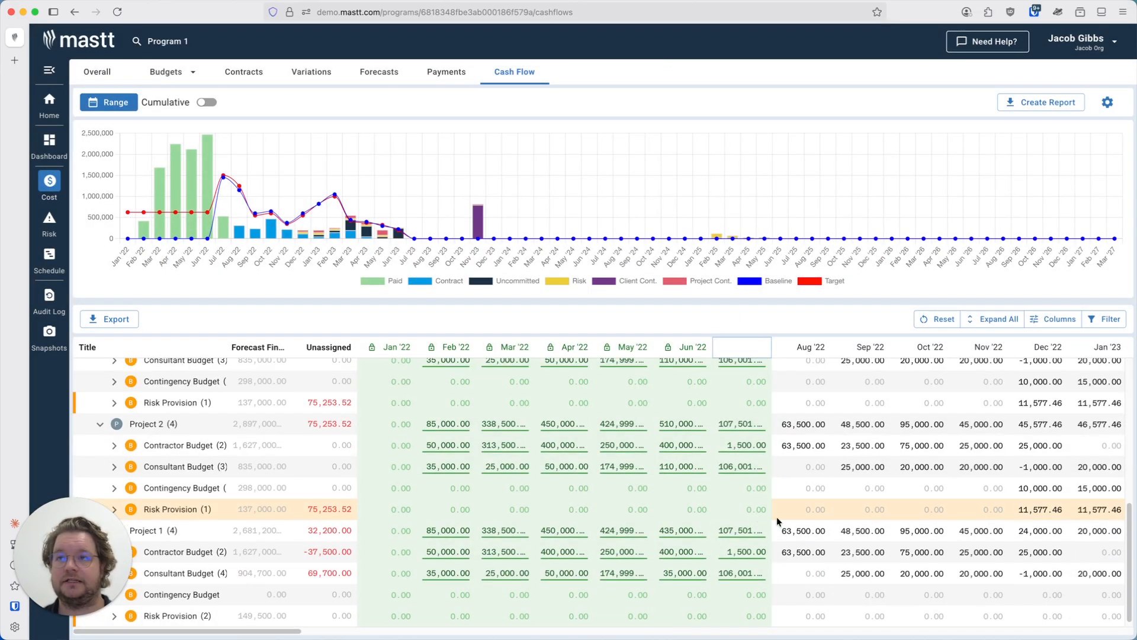
pyautogui.scroll(5, 777, 517)
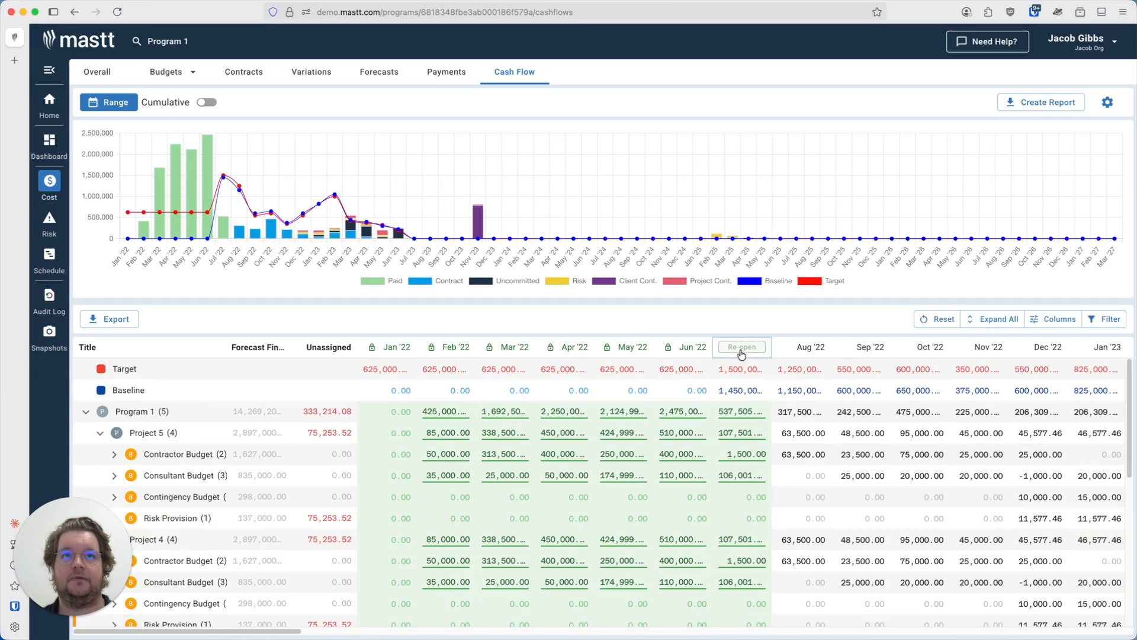
# - Re-open the Jul '22 cash flow month, and close it off again
pyautogui.click(742, 347)
pyautogui.click(727, 372)
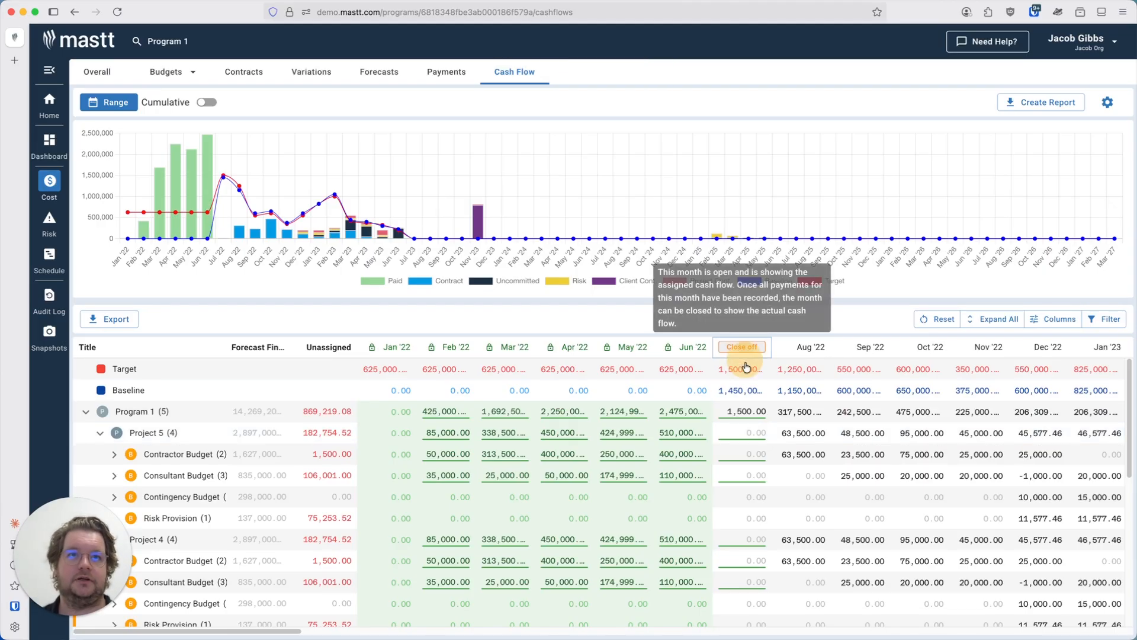
pyautogui.click(744, 349)
pyautogui.click(727, 379)
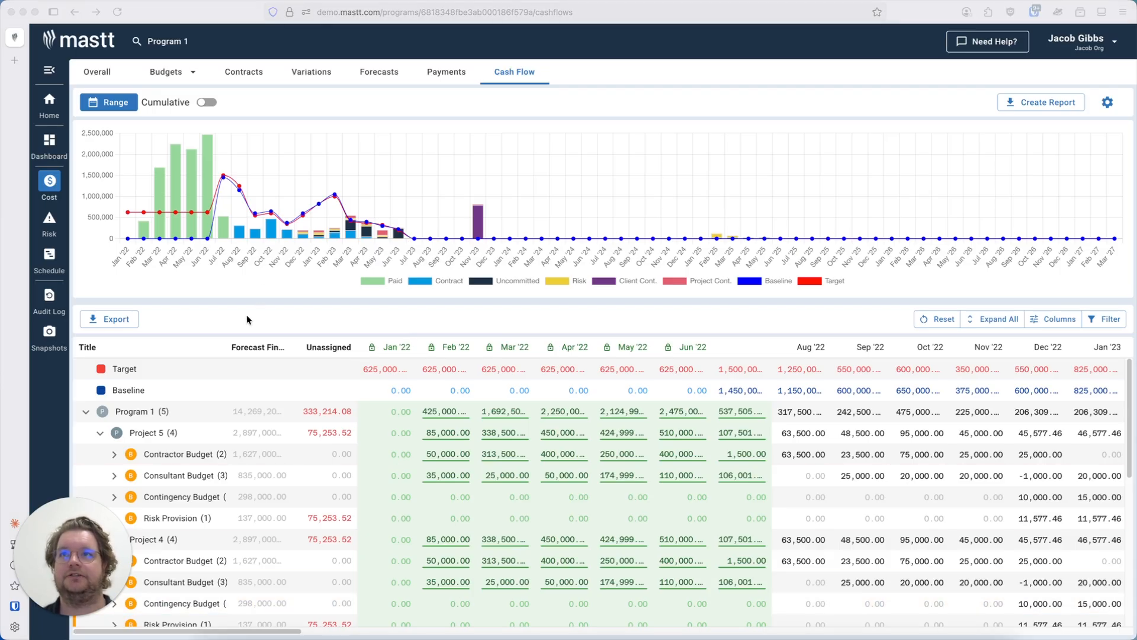
# - Open the program's risk register and view the form for a new risk without saving it
pyautogui.click(49, 220)
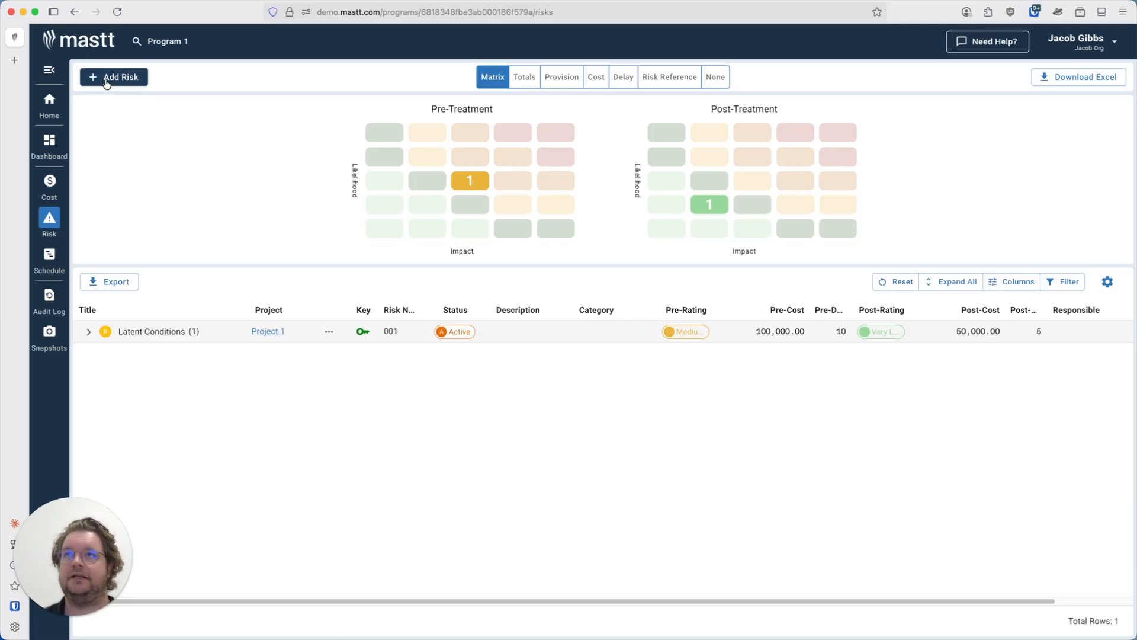
pyautogui.click(140, 75)
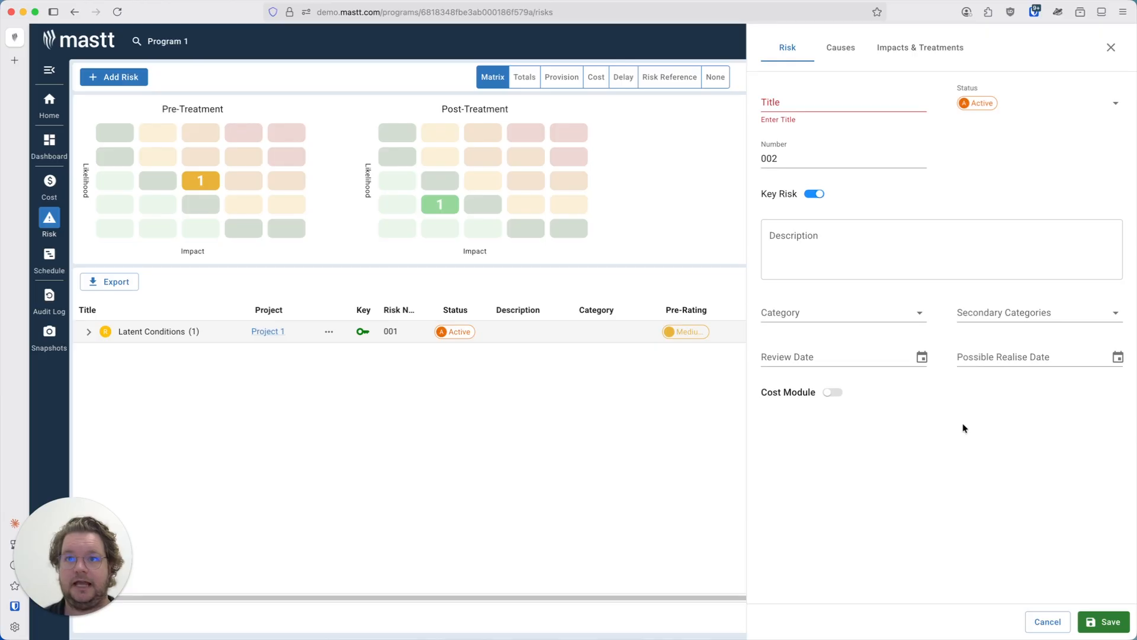
pyautogui.click(1046, 620)
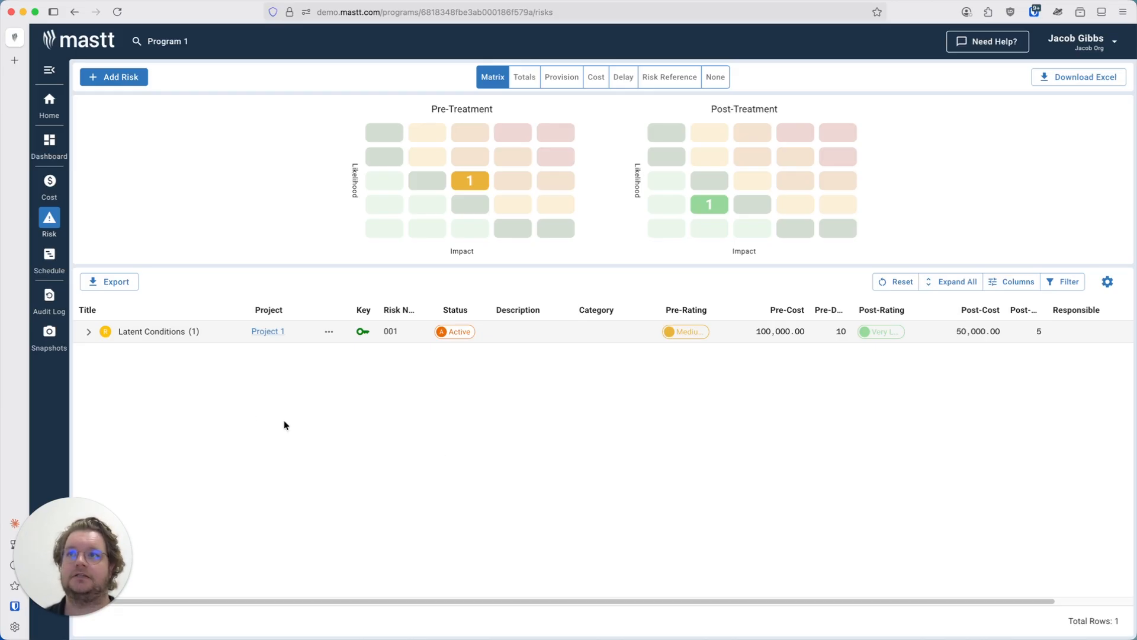
# - Take a program snapshot titled "Monthly Report - Jun 2025", current as of 13/06/2025, and expand it to its project snapshots
pyautogui.click(49, 335)
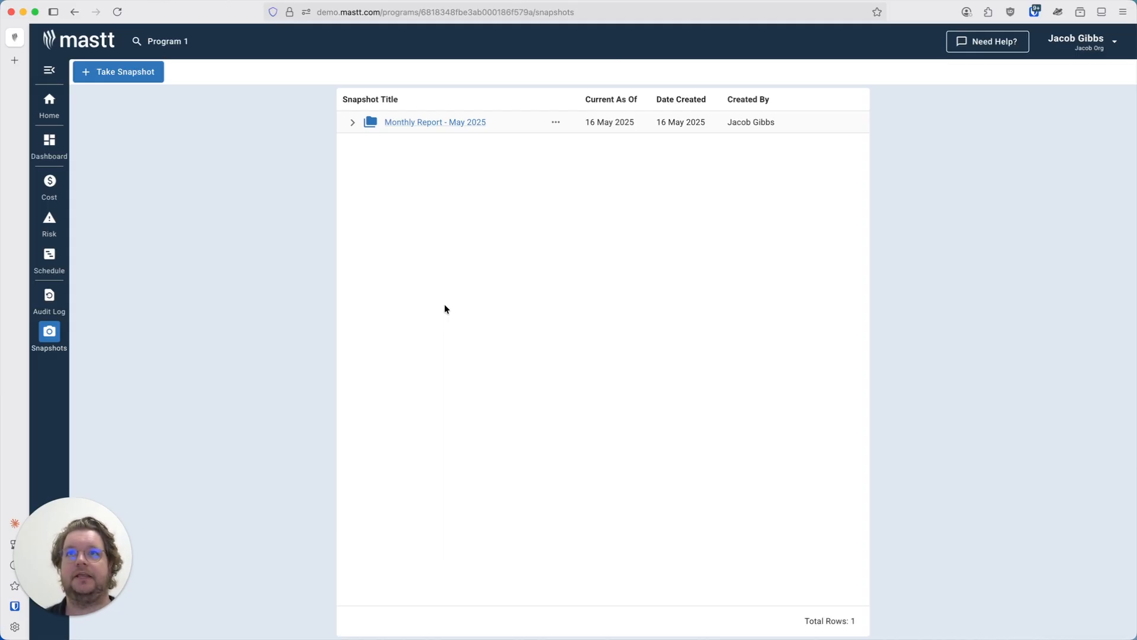
pyautogui.click(115, 71)
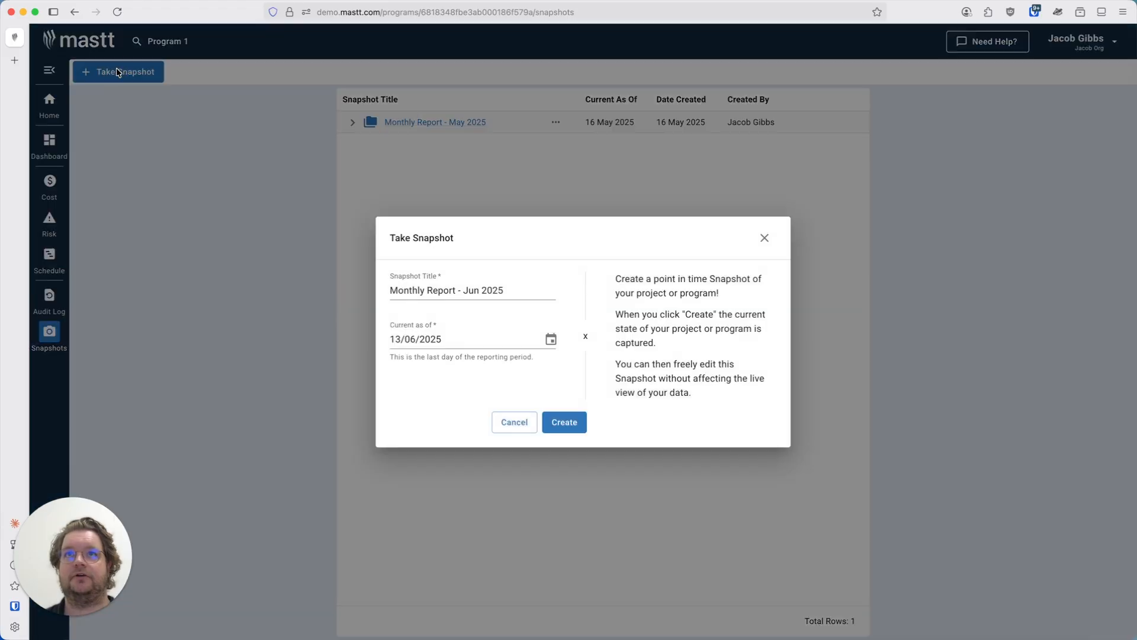
pyautogui.click(558, 426)
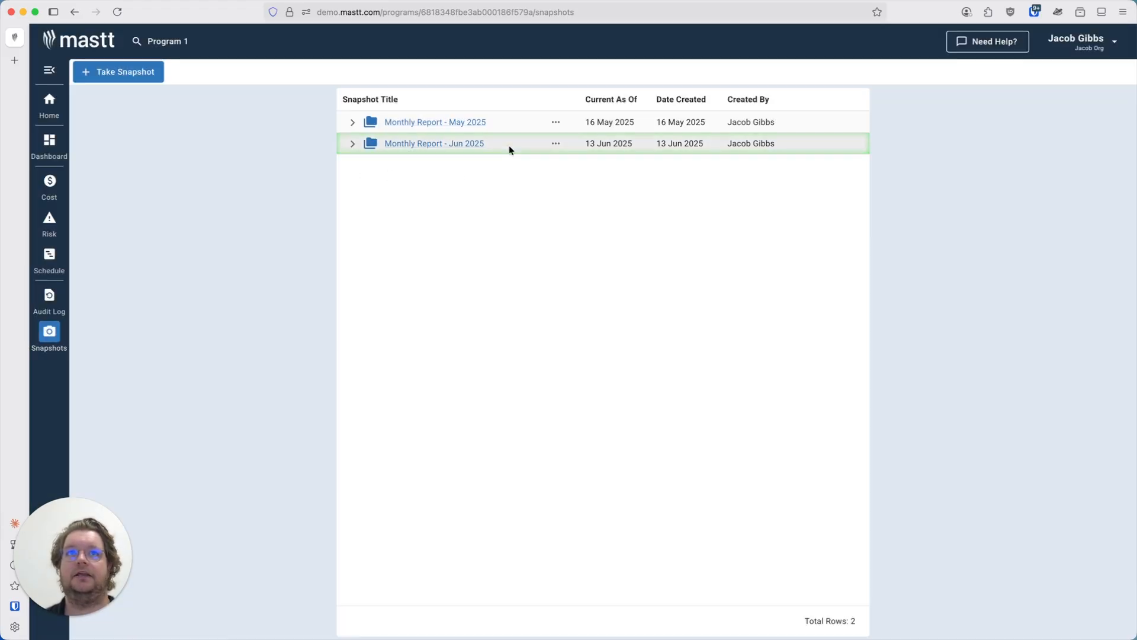
pyautogui.click(353, 145)
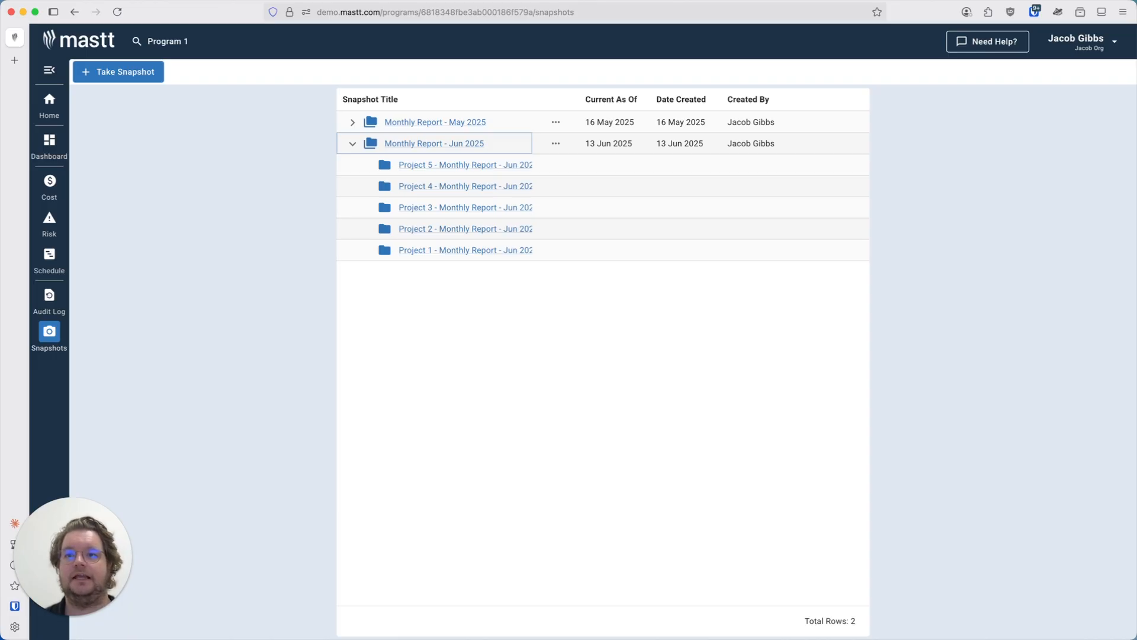
# - Return to the program's overall cost table and expand Project 1 to view its budget breakdown
pyautogui.click(50, 184)
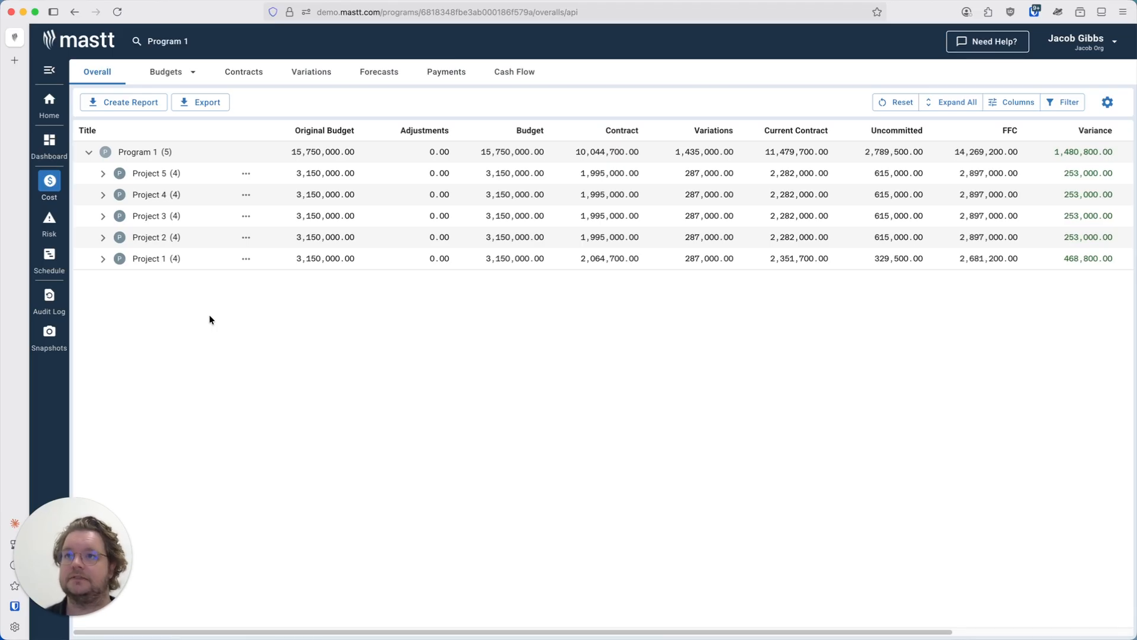
pyautogui.click(103, 259)
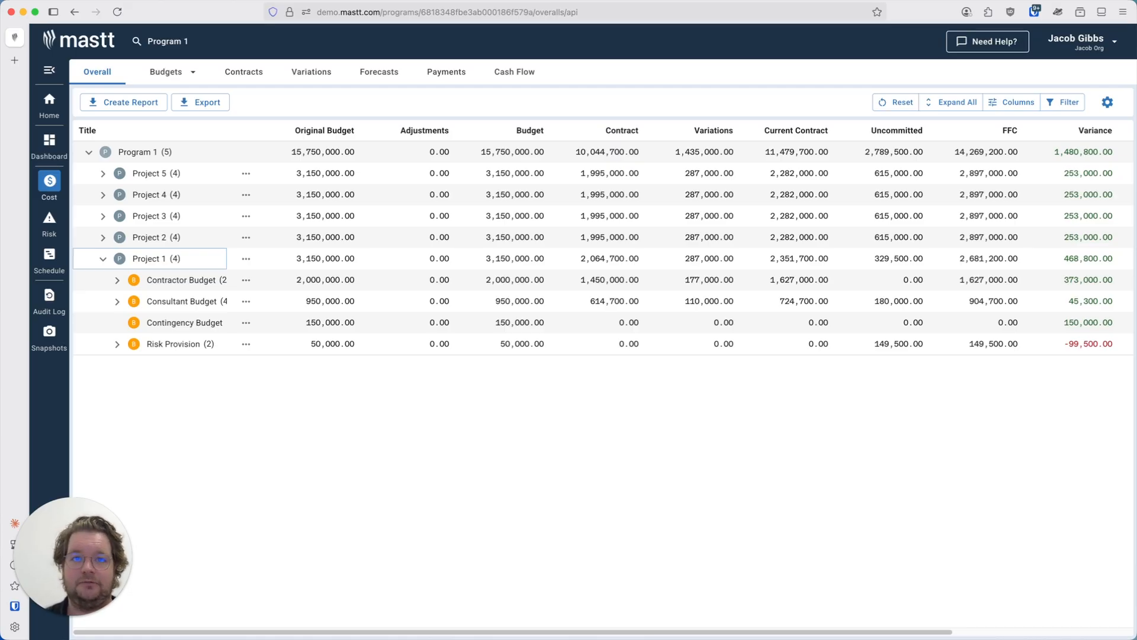
pyautogui.click(704, 506)
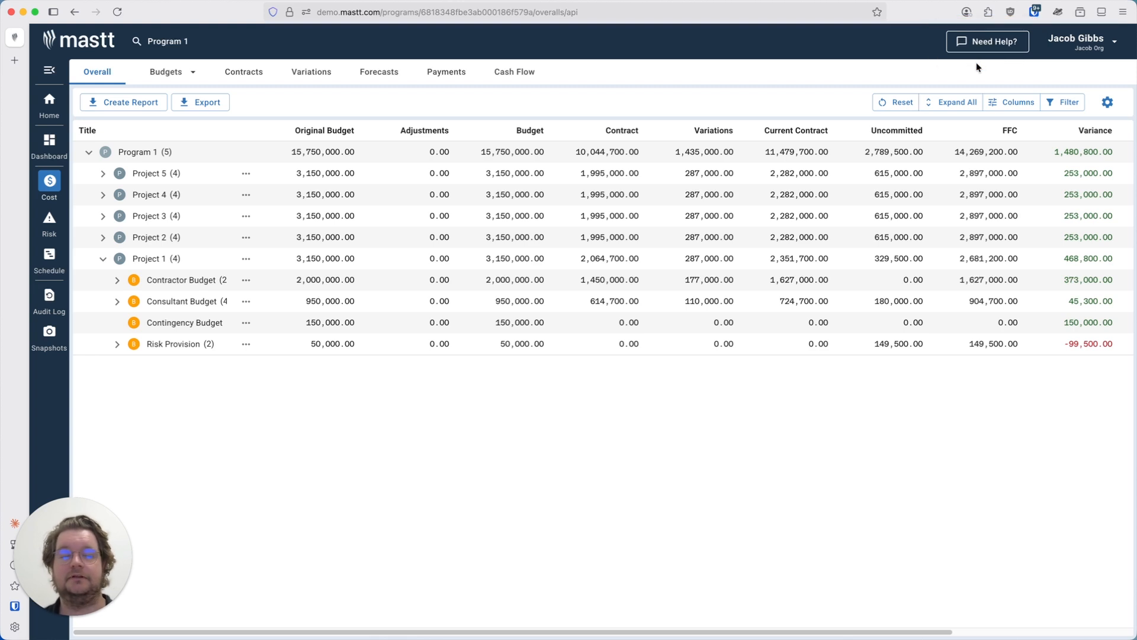
# - Open the help knowledge base from the account options
pyautogui.click(1072, 45)
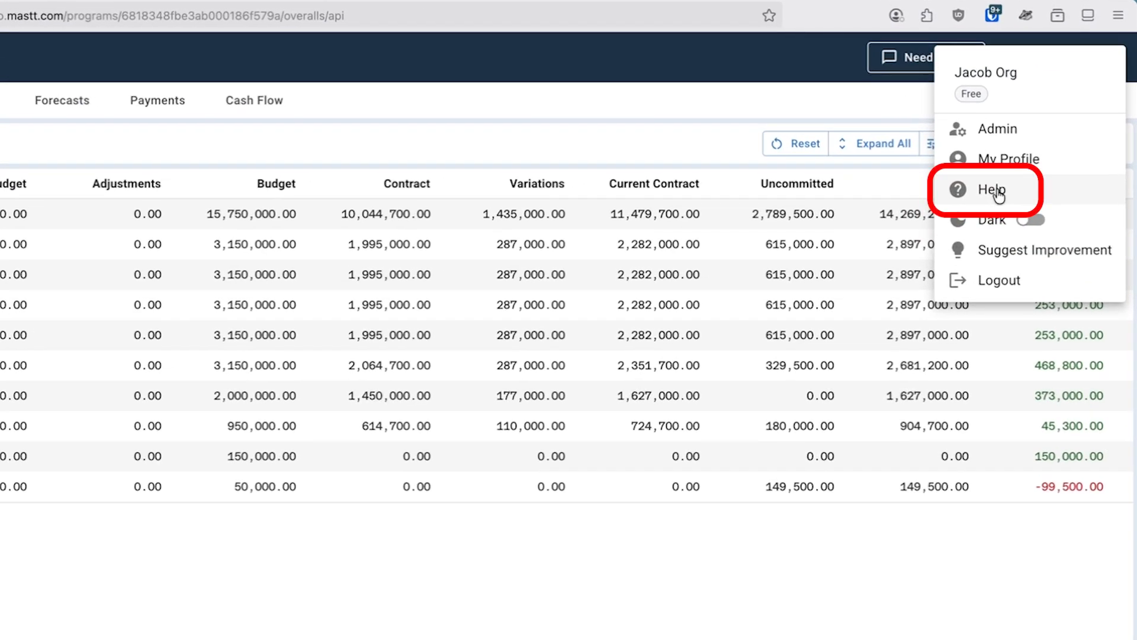
pyautogui.click(999, 191)
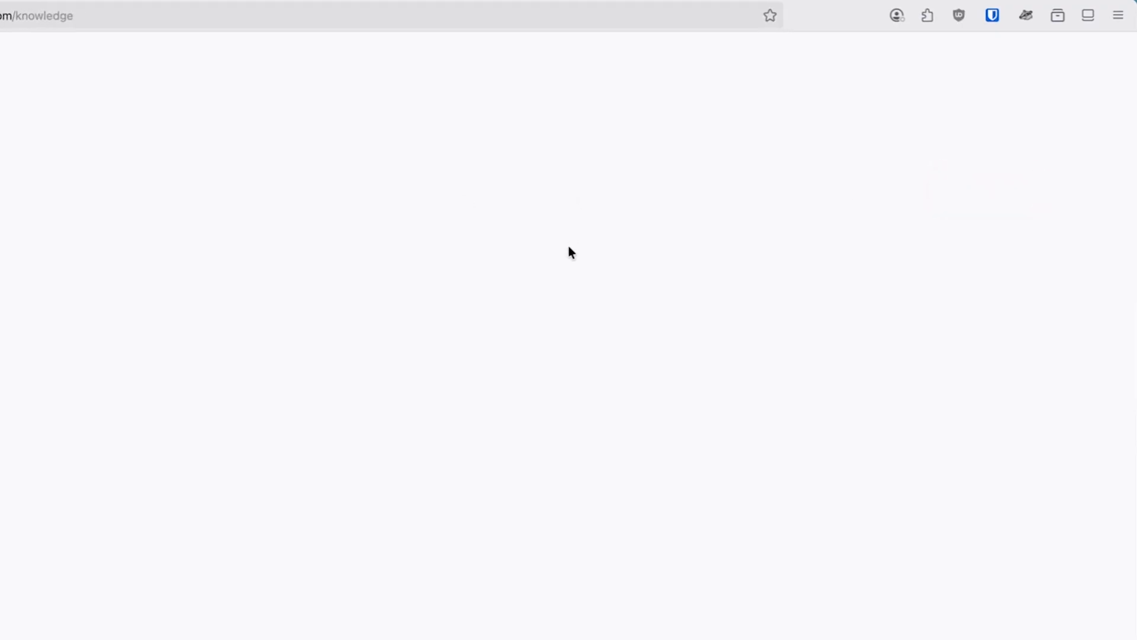